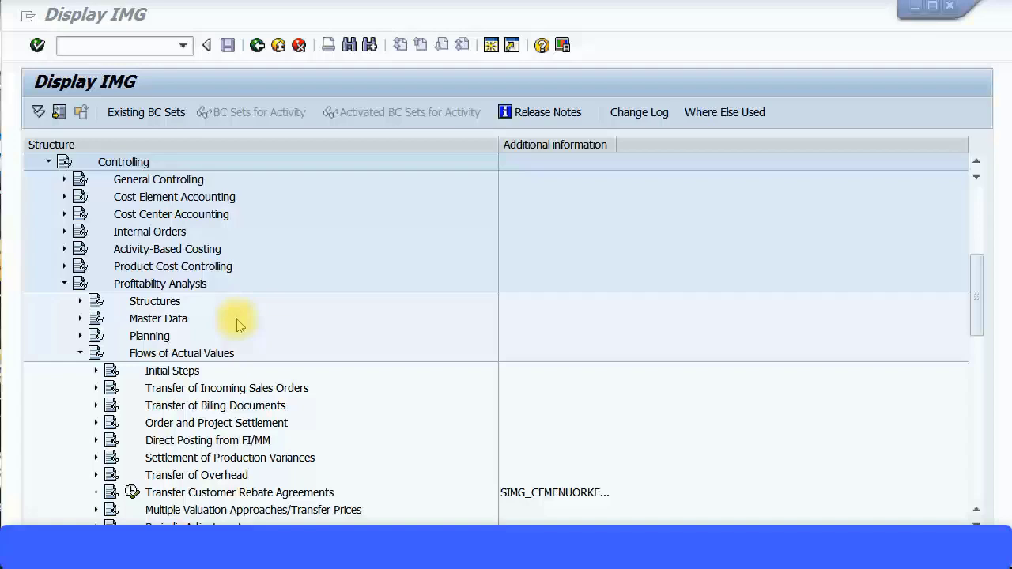
# - Expand Initial Steps and Characteristic Groups in the IMG and run Maintain Characteristic Groups
pyautogui.click(95, 371)
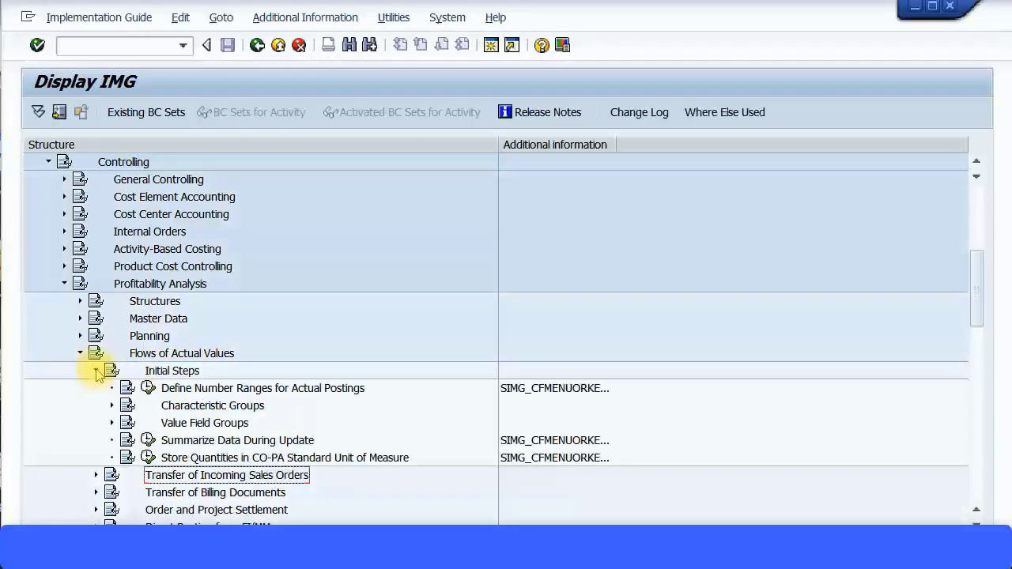
pyautogui.click(112, 406)
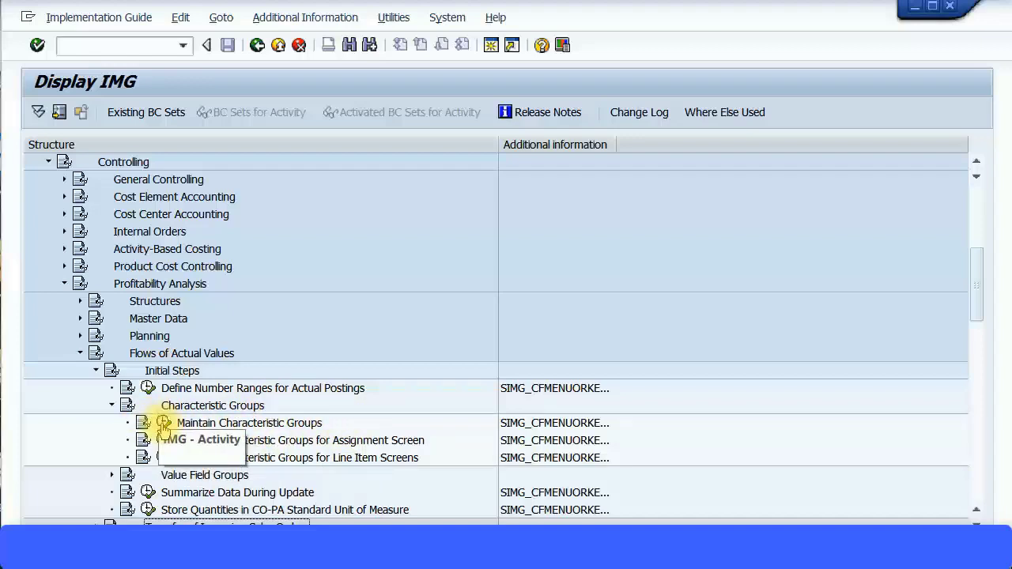
pyautogui.click(162, 424)
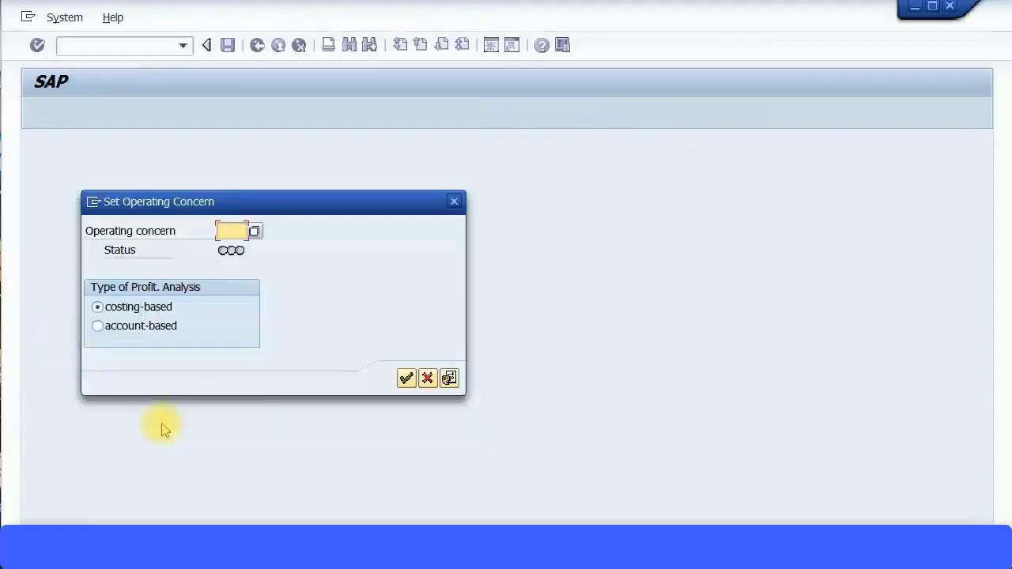
# - Enter operating concern ZMNM as account-based and confirm to reach the characteristic groups overview
pyautogui.write('ZMNM')
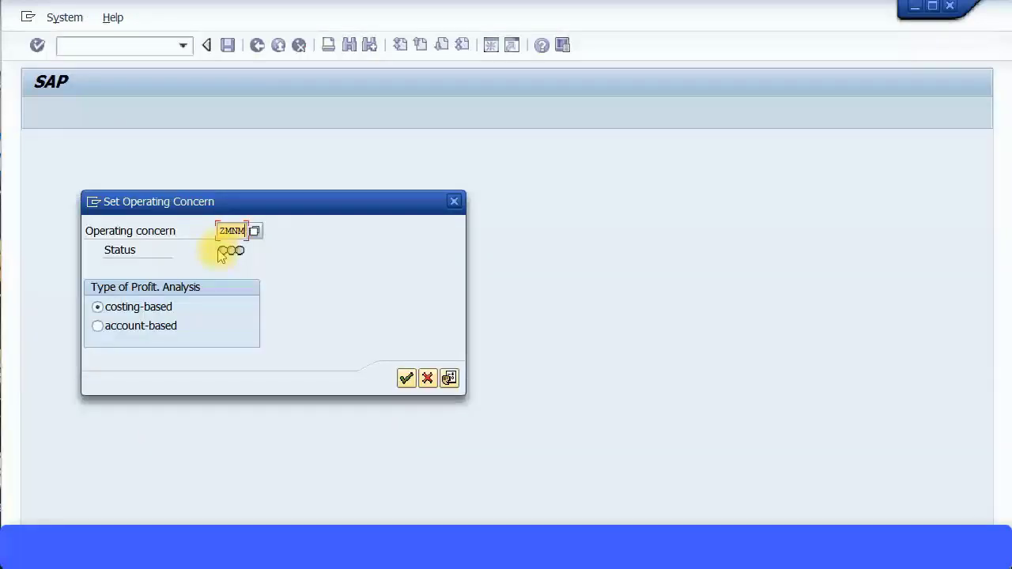
pyautogui.click(162, 325)
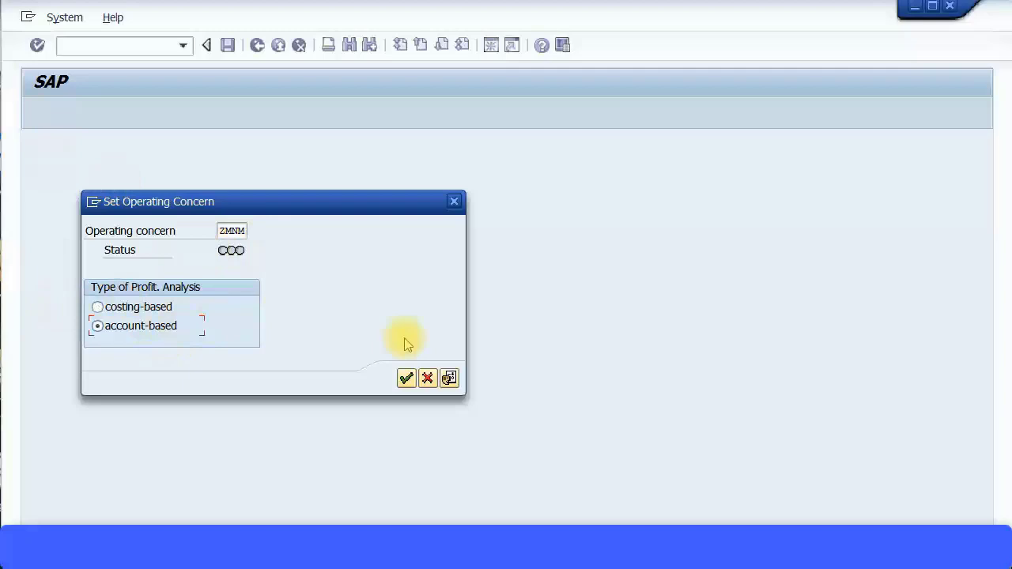
pyautogui.click(408, 380)
pyautogui.click(122, 180)
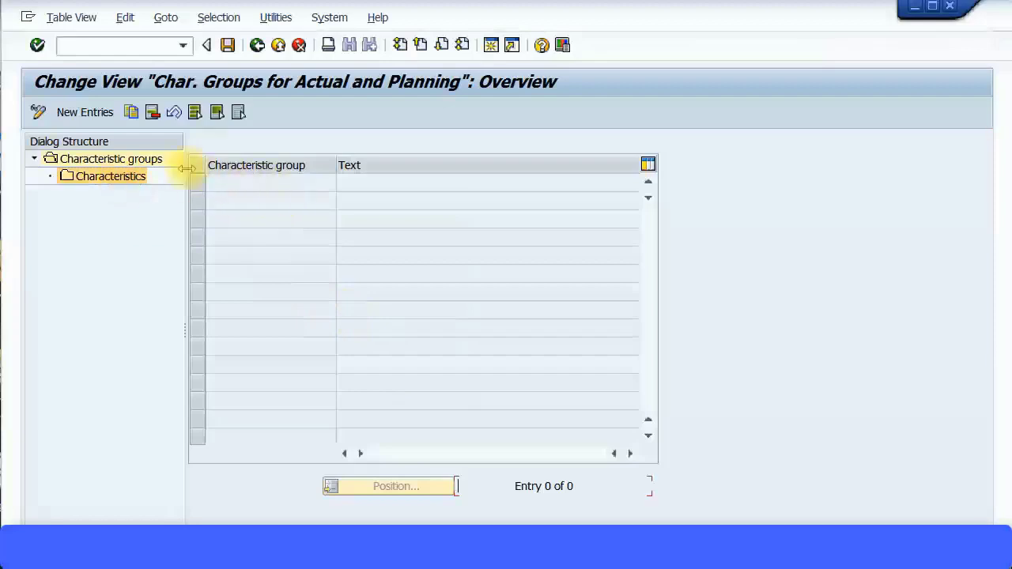
# - Add a new characteristic group SCR1 with text 'Screen for data entry'
pyautogui.click(95, 112)
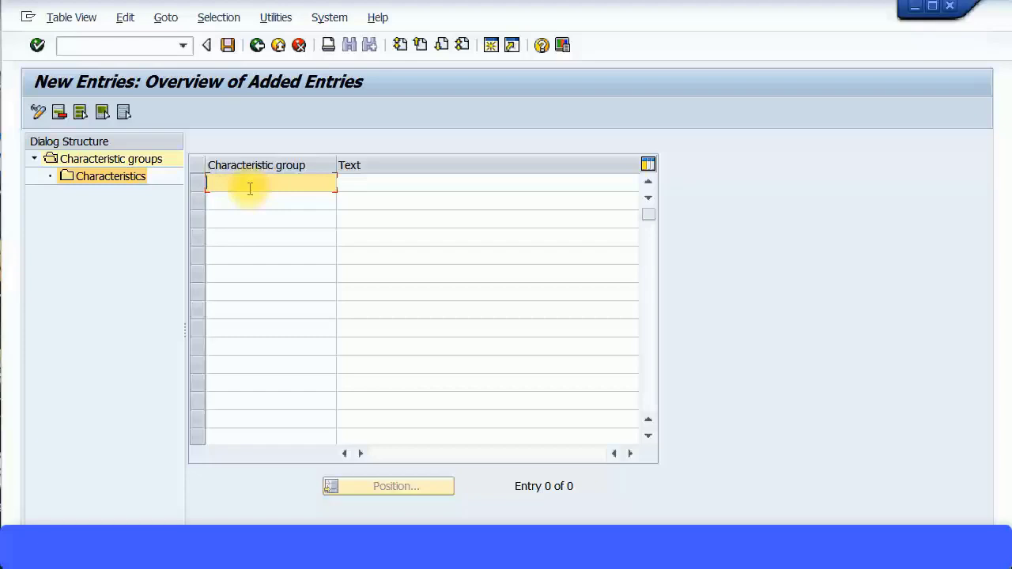
pyautogui.press('Tab')
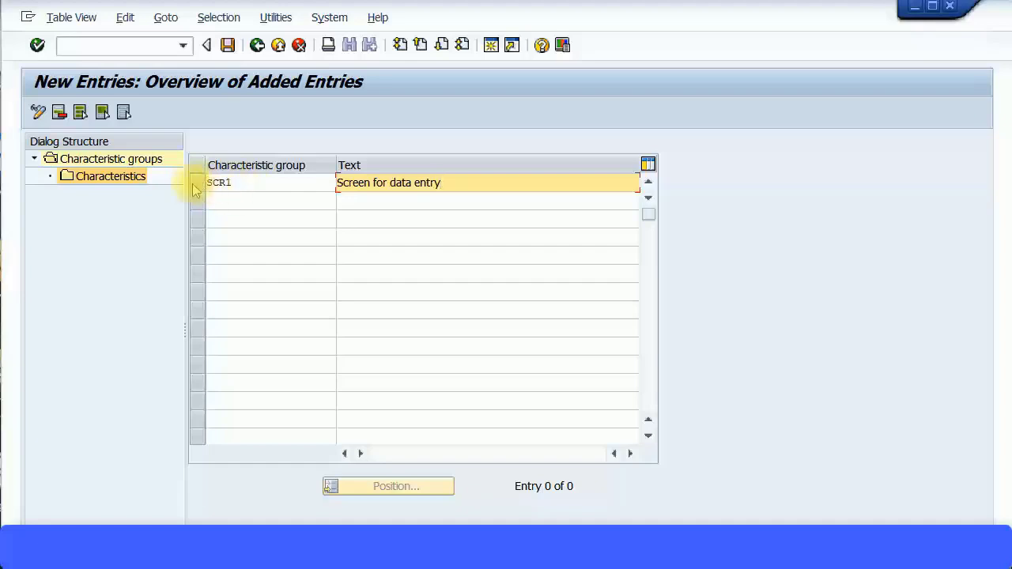
# - Register group SCR1 and open its Characteristics level
pyautogui.doubleClick(111, 178)
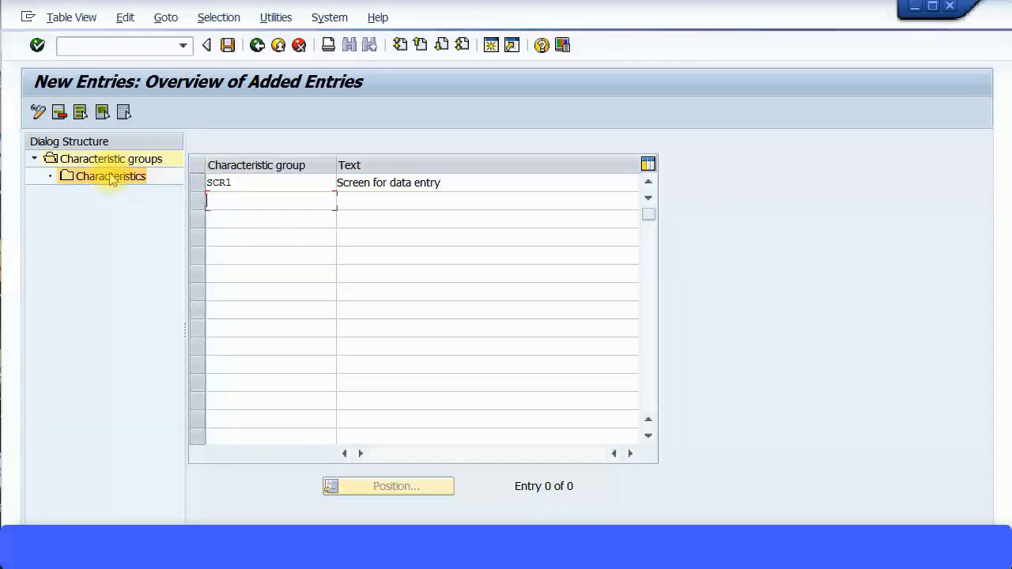
pyautogui.click(281, 199)
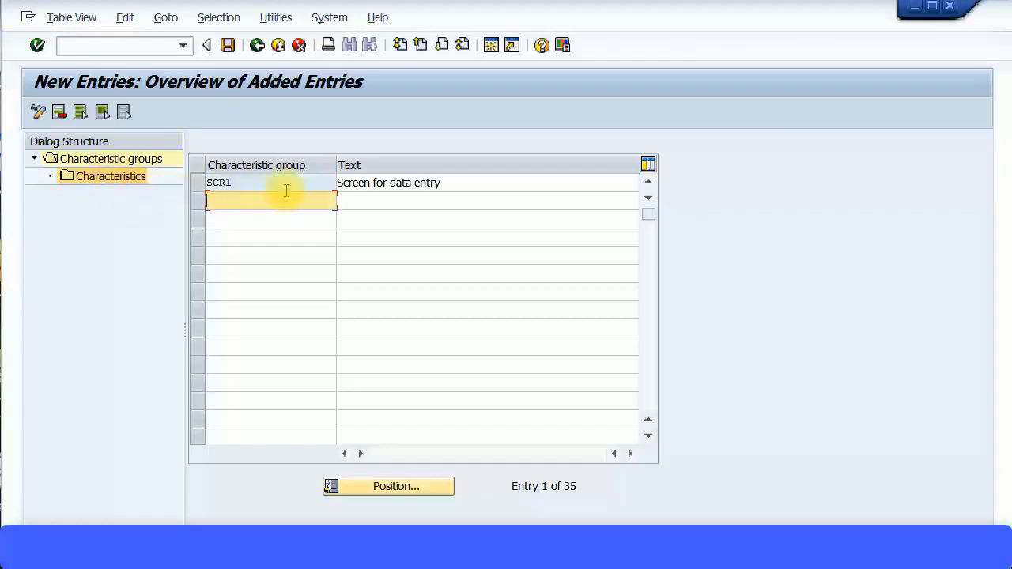
pyautogui.click(196, 183)
pyautogui.doubleClick(136, 177)
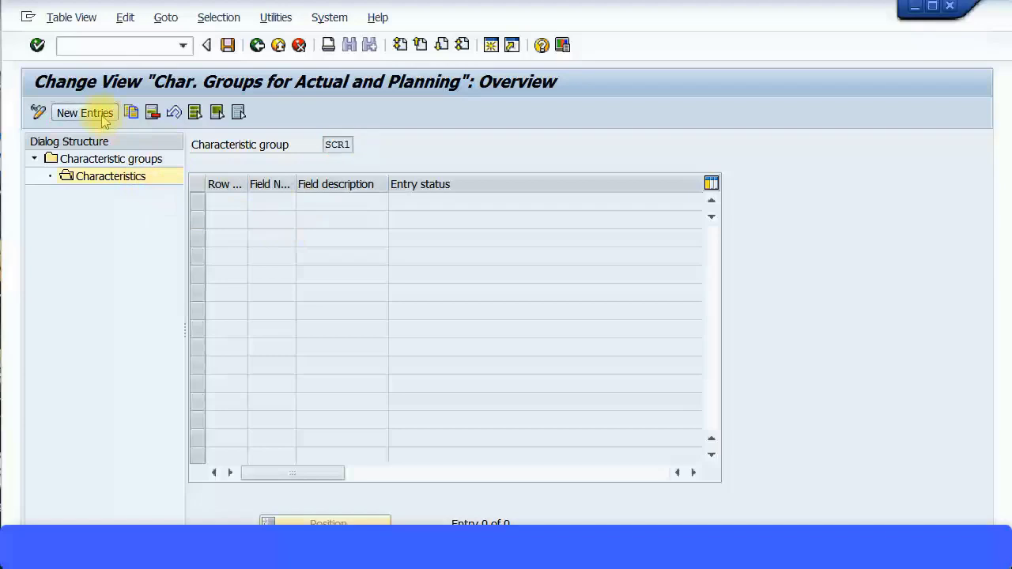
# - Add new characteristic rows for SCR1 numbered 1 and 2
pyautogui.click(102, 117)
pyautogui.click(230, 202)
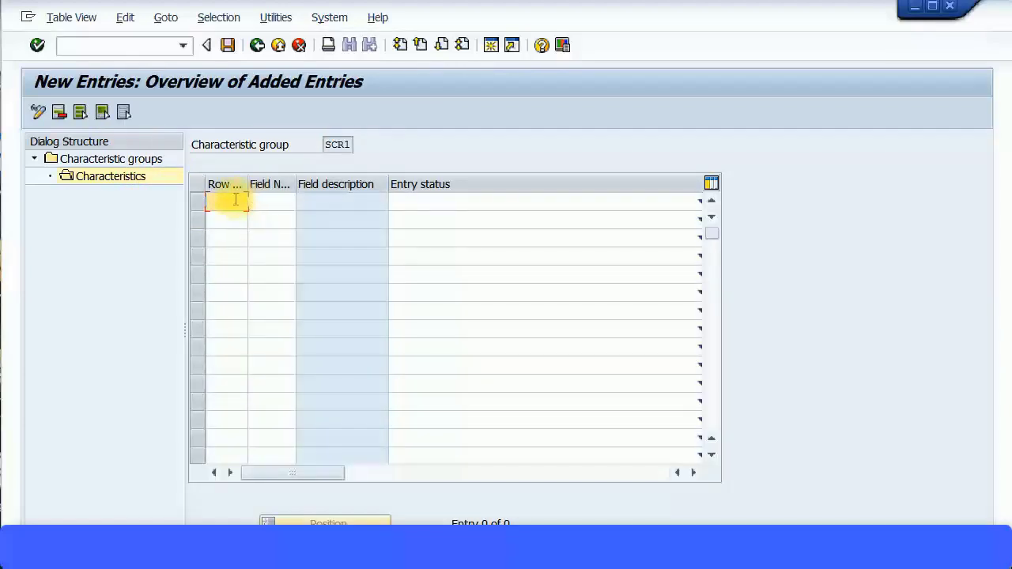
pyautogui.write('1')
pyautogui.click(235, 220)
pyautogui.write('2')
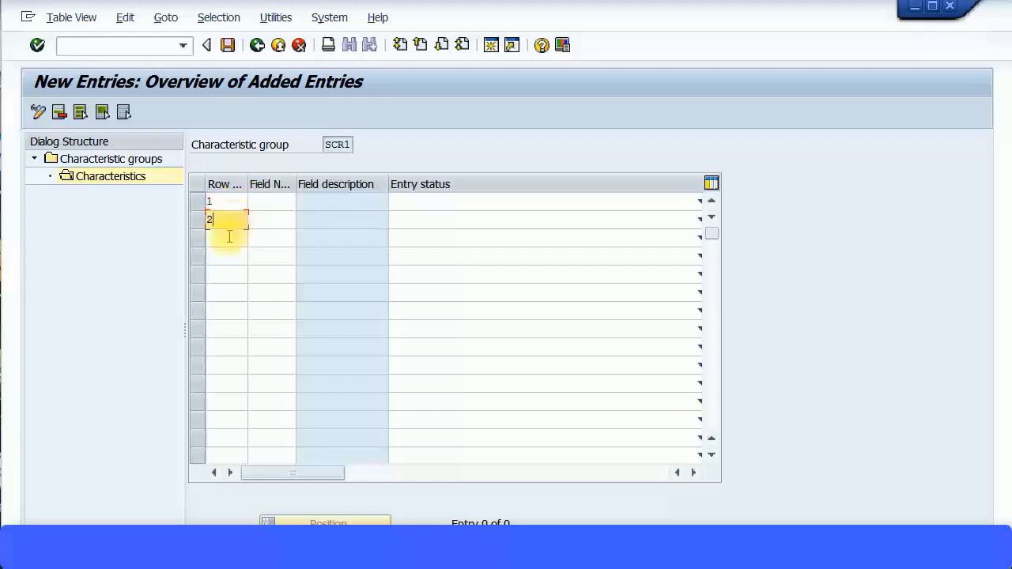
pyautogui.click(226, 240)
# - Assign KMBRND, BRSCH and KMLAND to rows 1–3 and make row 1 ready for input
pyautogui.click(273, 203)
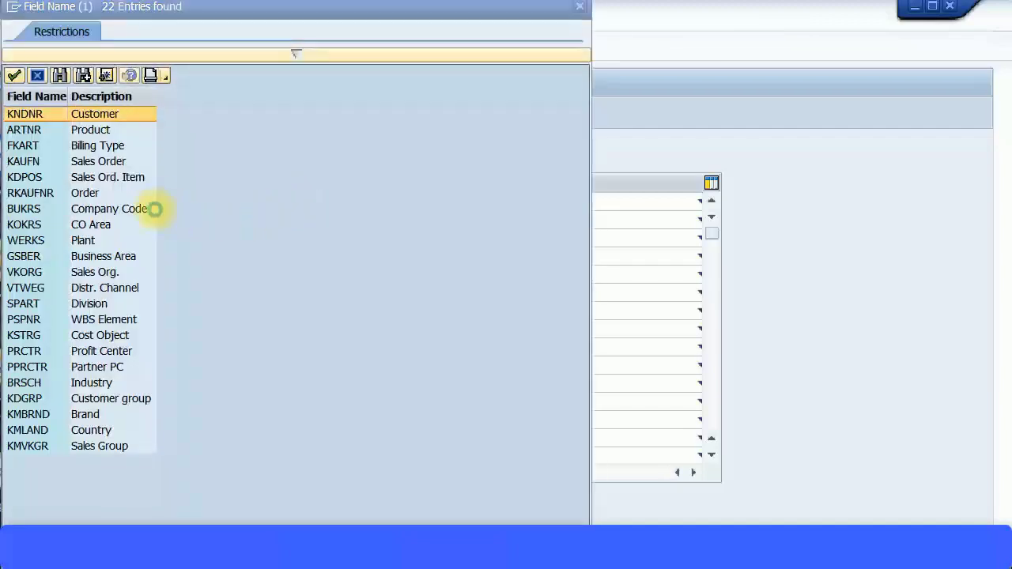
pyautogui.doubleClick(114, 413)
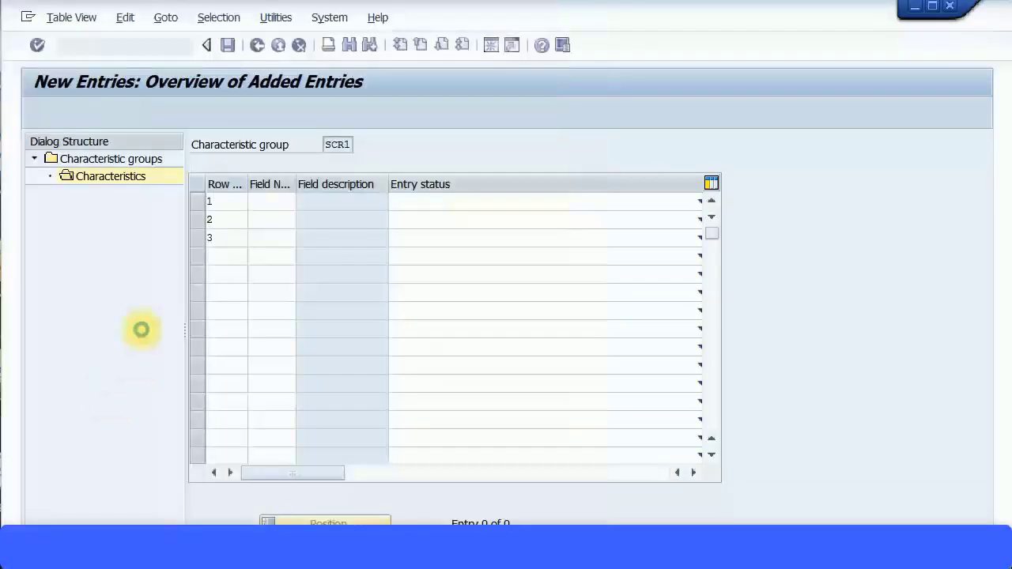
pyautogui.click(281, 224)
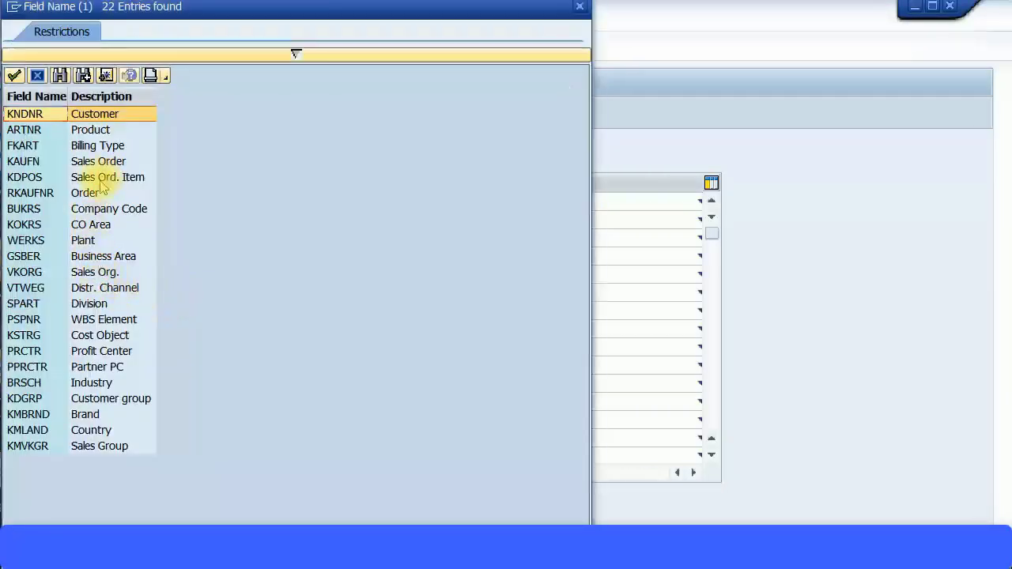
pyautogui.doubleClick(107, 389)
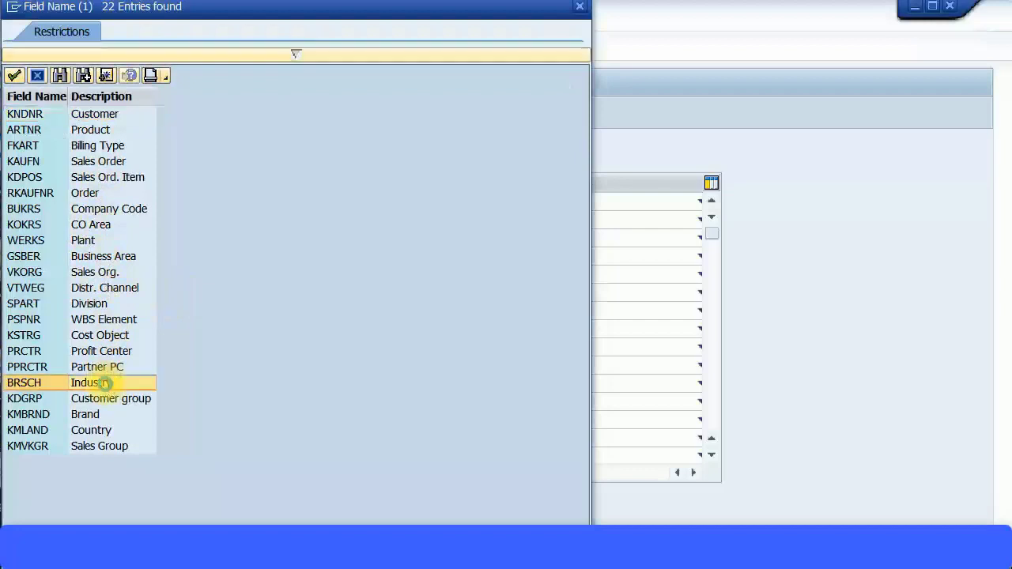
pyautogui.click(272, 237)
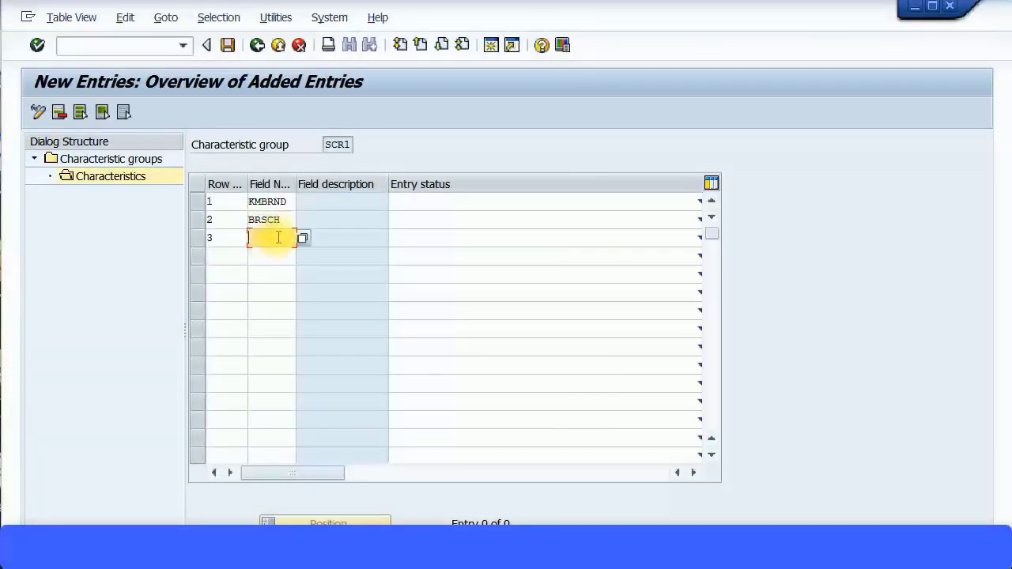
pyautogui.click(303, 238)
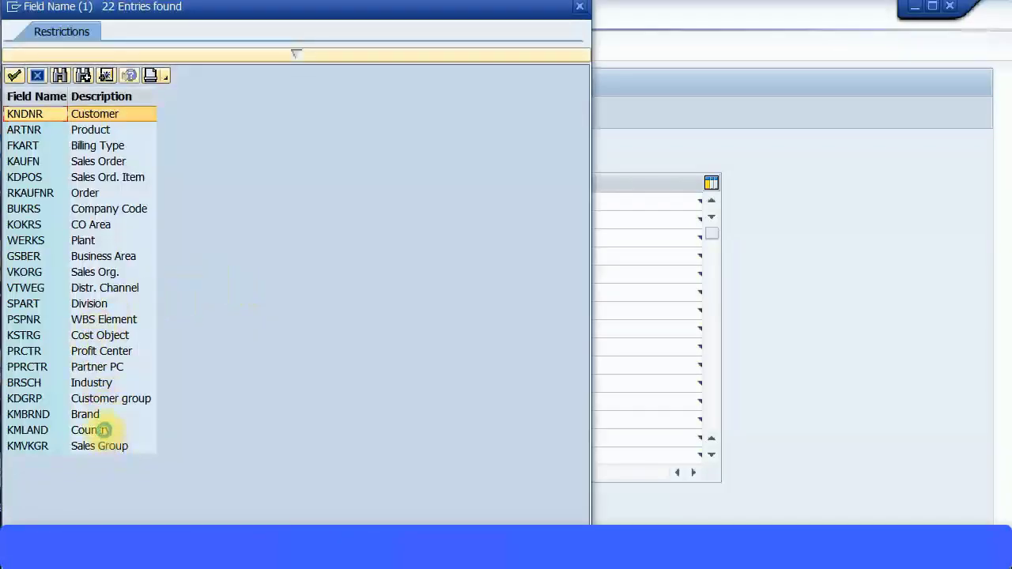
pyautogui.doubleClick(99, 427)
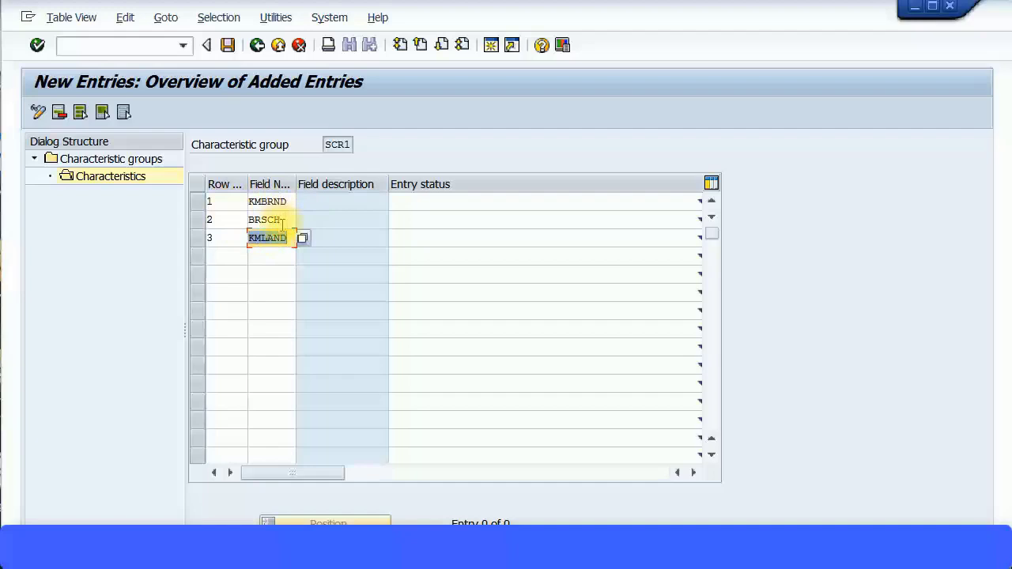
pyautogui.click(625, 205)
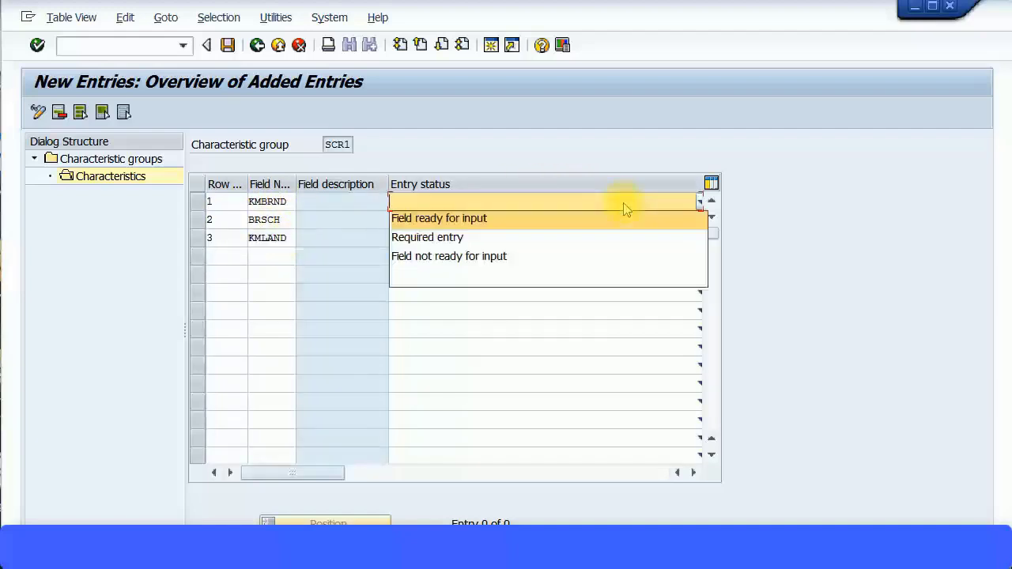
pyautogui.click(535, 221)
# - Set rows 2 and 3 to Field ready for input and confirm to show Brand, Industry, Country
pyautogui.click(535, 228)
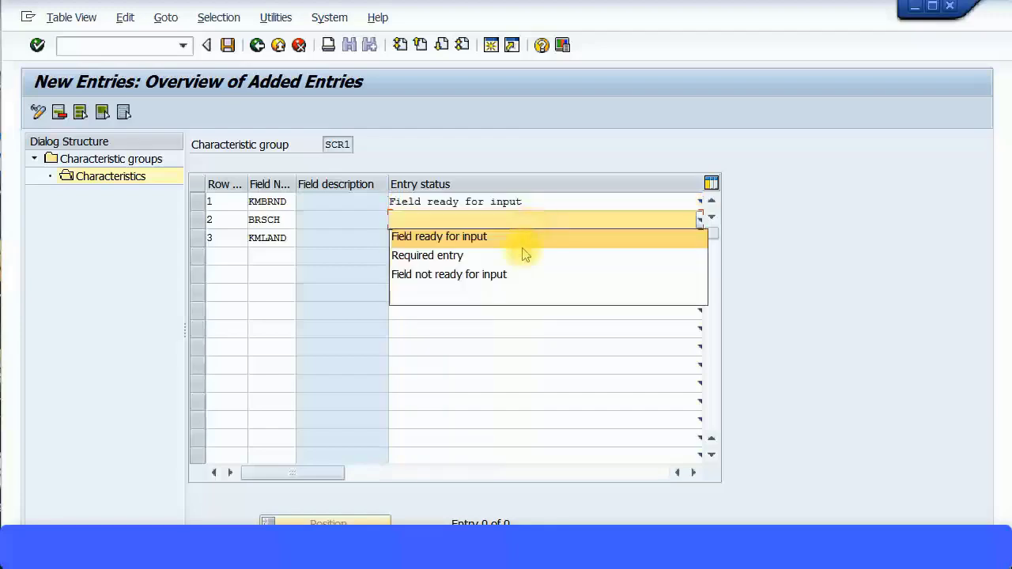
pyautogui.click(523, 244)
pyautogui.click(527, 240)
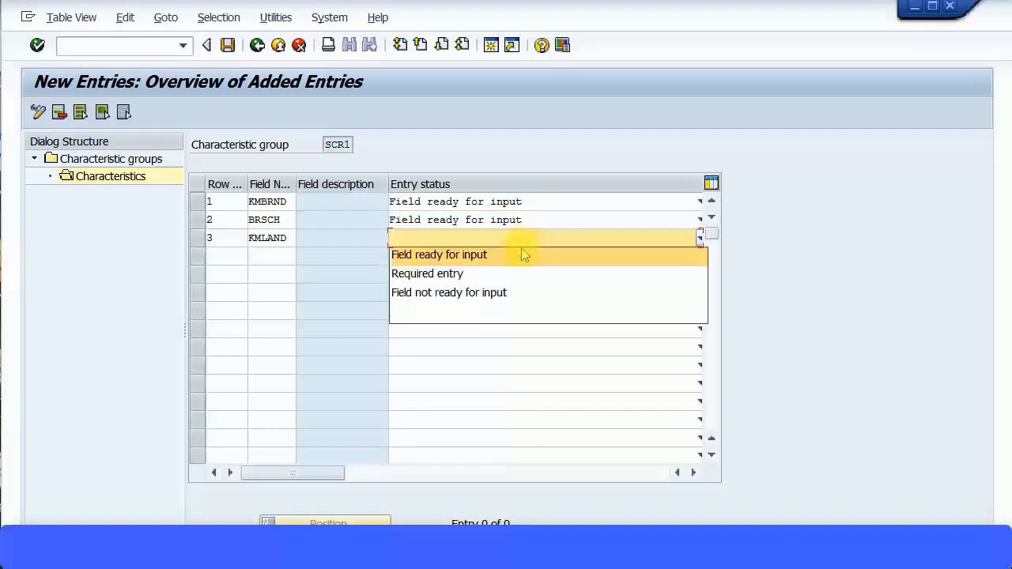
pyautogui.click(516, 261)
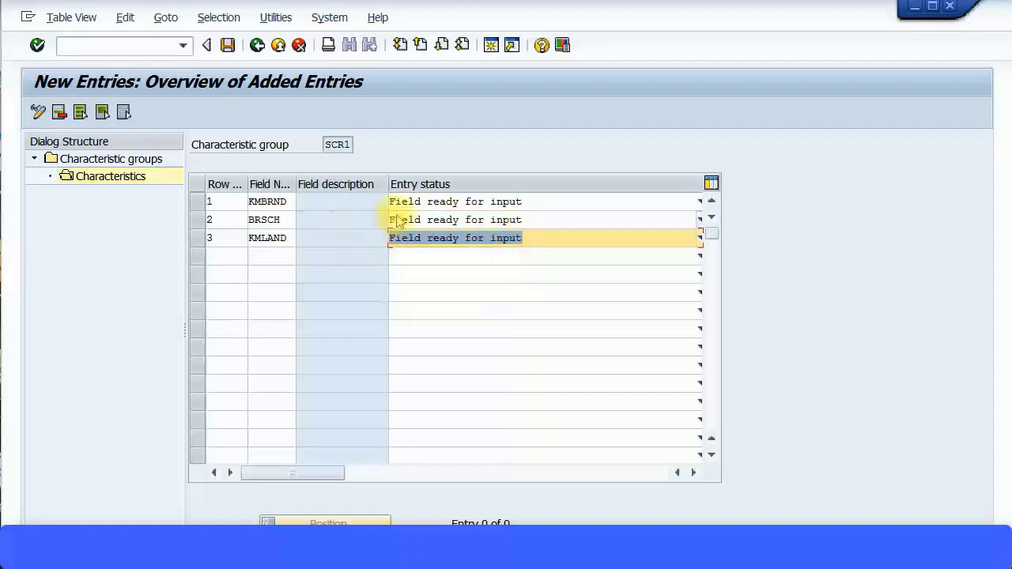
pyautogui.press('Return')
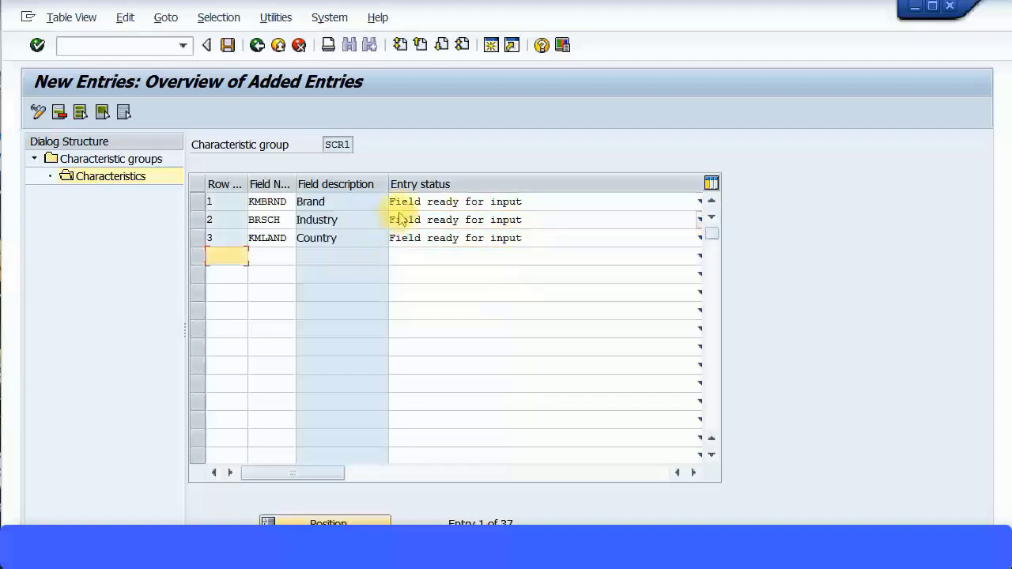
# - Save SCR1 under the customizing request and return to the characteristic groups overview
pyautogui.click(228, 45)
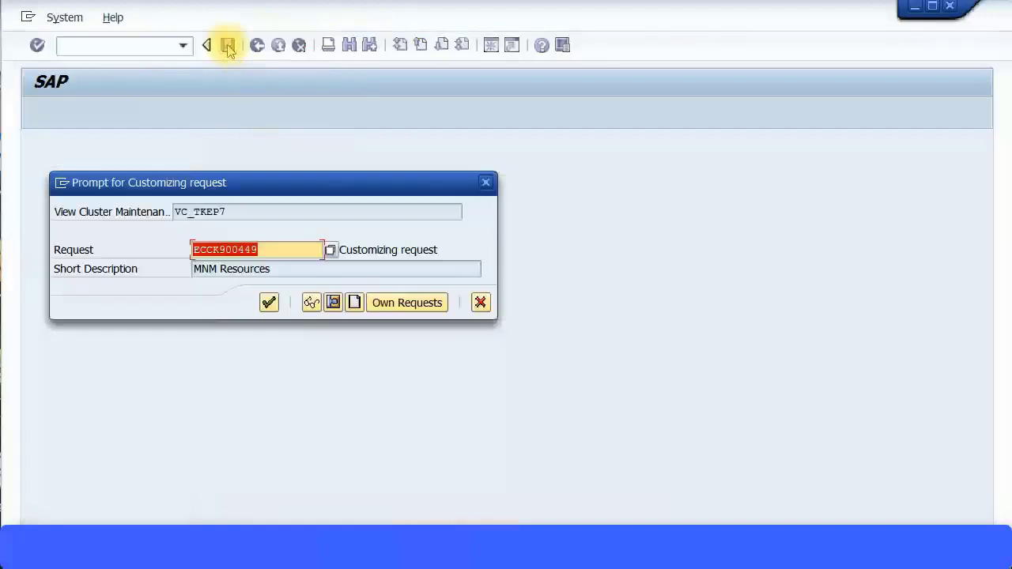
pyautogui.click(268, 304)
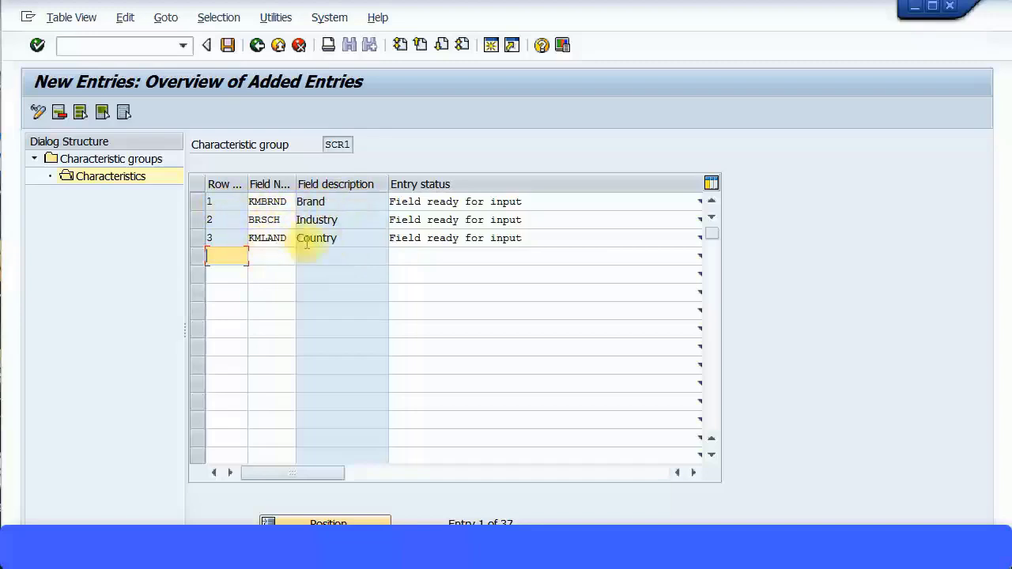
pyautogui.click(257, 45)
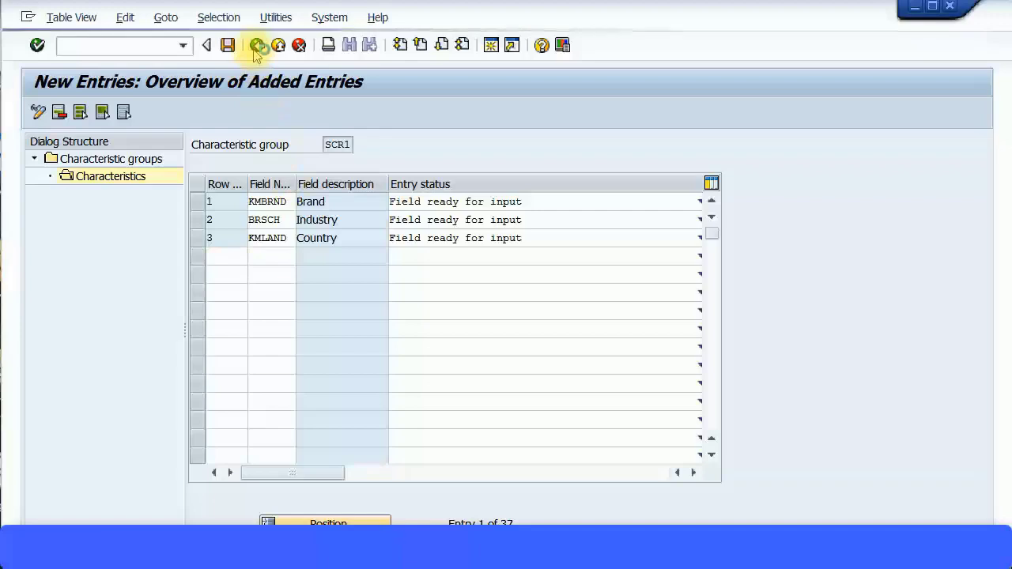
pyautogui.click(257, 45)
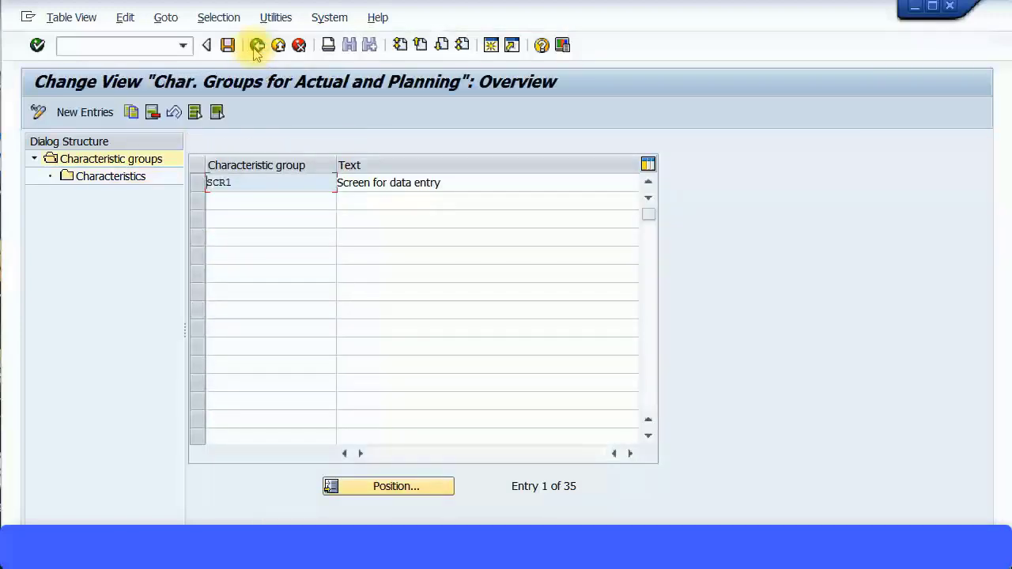
# - Return to the IMG, widen the Additional information column, and run Assign Characteristic Groups for Assignment Screen
pyautogui.click(257, 45)
pyautogui.click(257, 45)
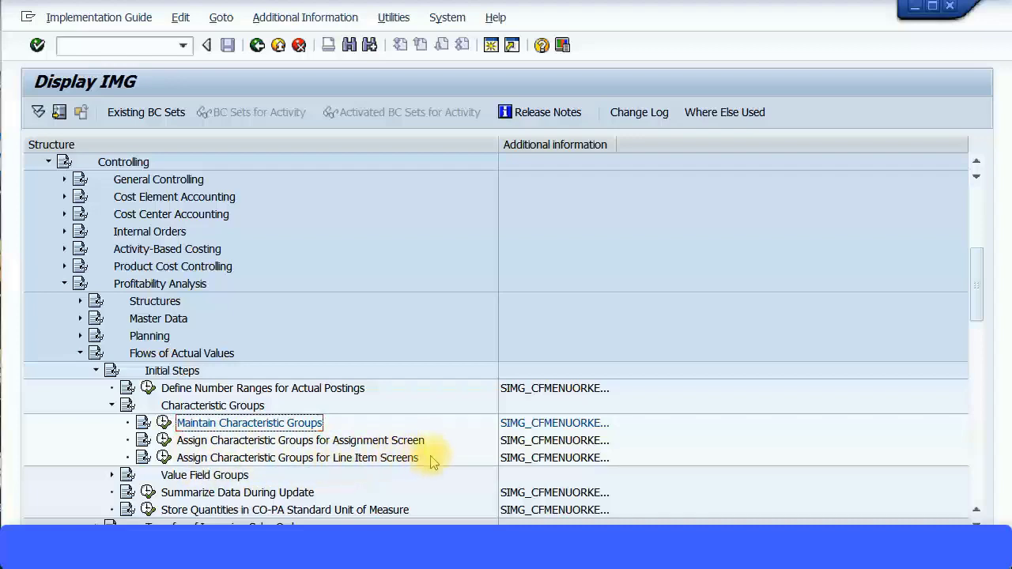
pyautogui.moveTo(613, 144); pyautogui.dragTo(685, 150)
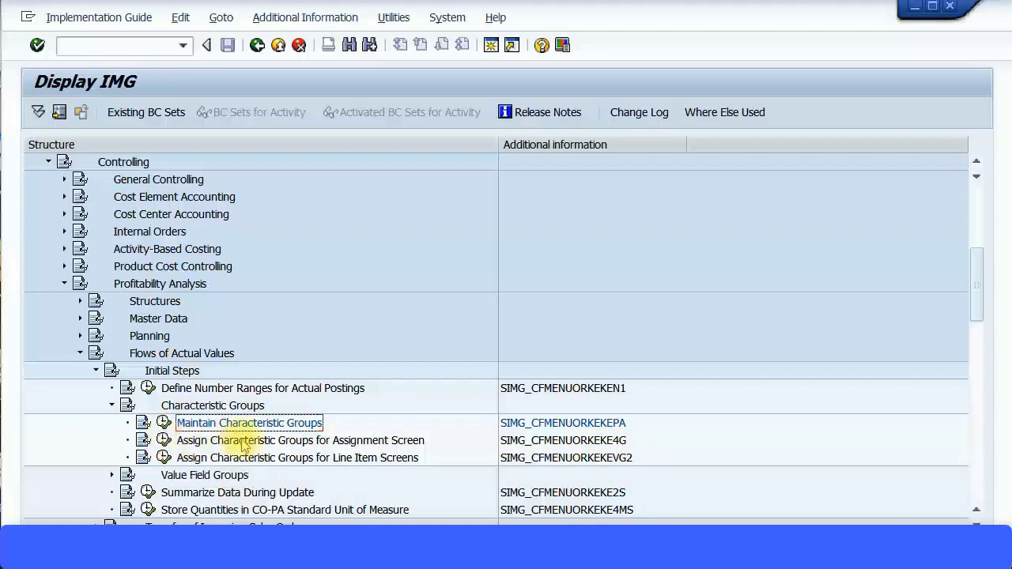
pyautogui.click(163, 440)
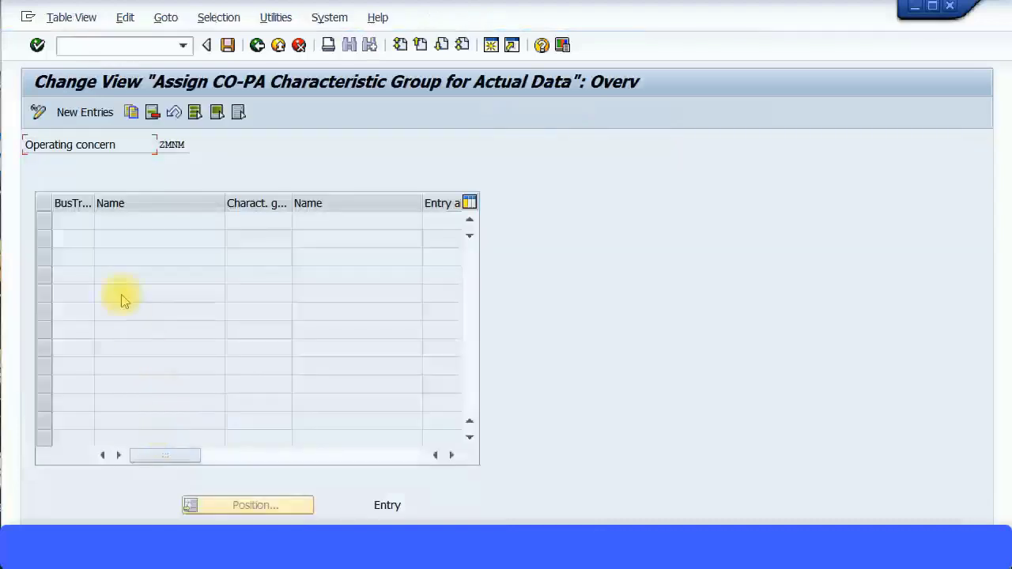
# - Start a new assignment entry and browse the business transaction list without choosing one
pyautogui.click(76, 113)
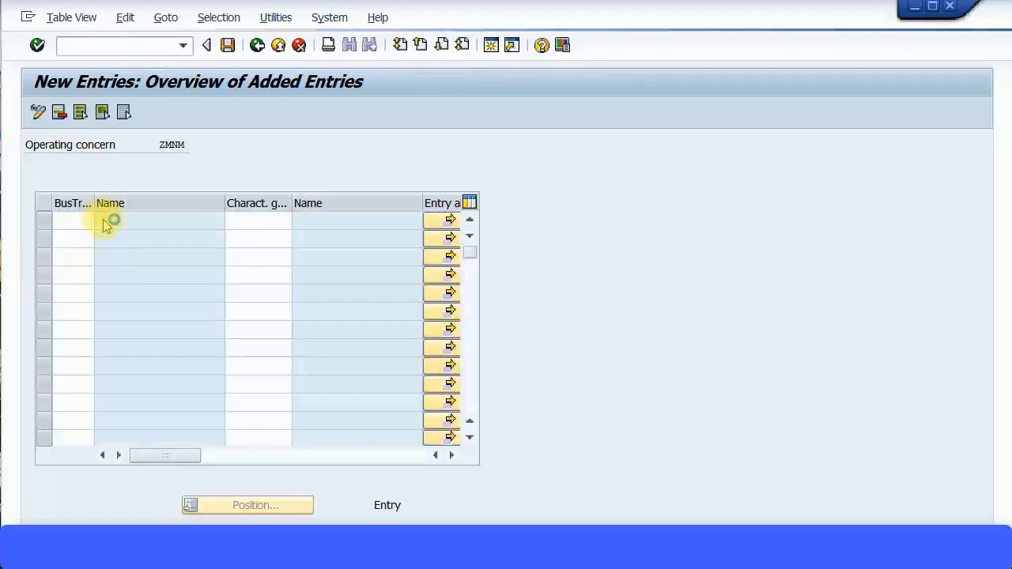
pyautogui.press('F4')
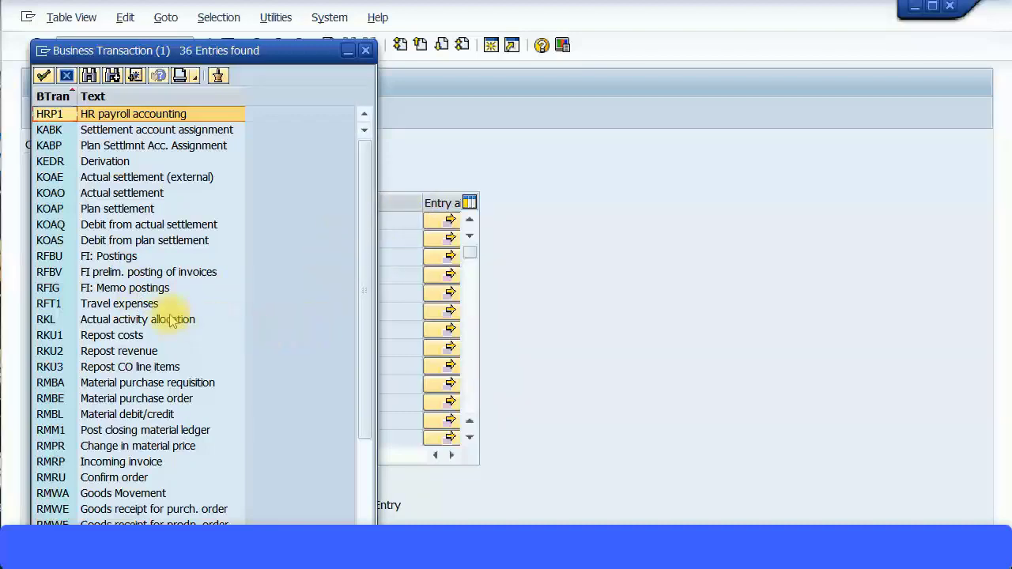
pyautogui.scroll(-3, 116, 333)
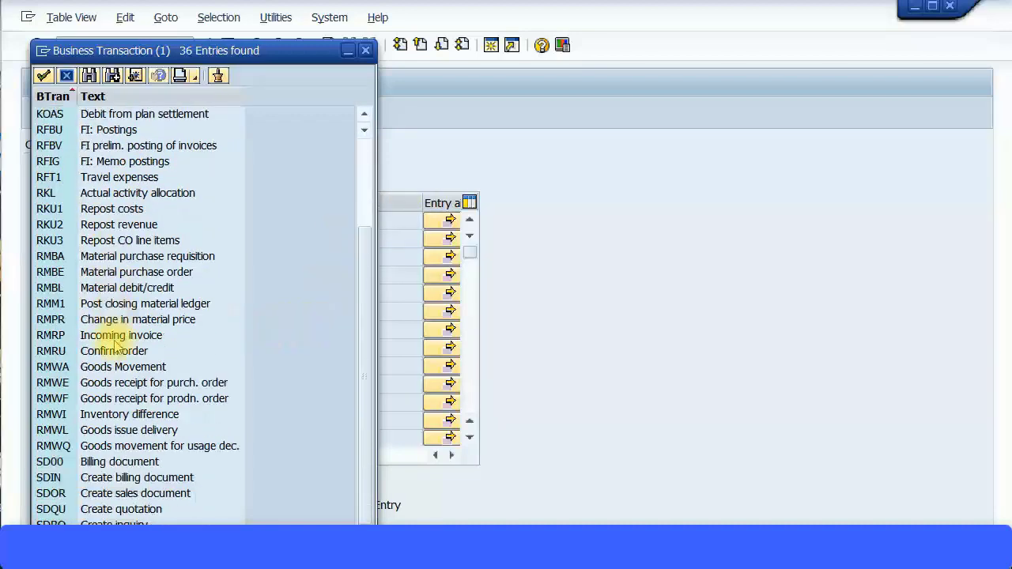
pyautogui.scroll(3, 136, 384)
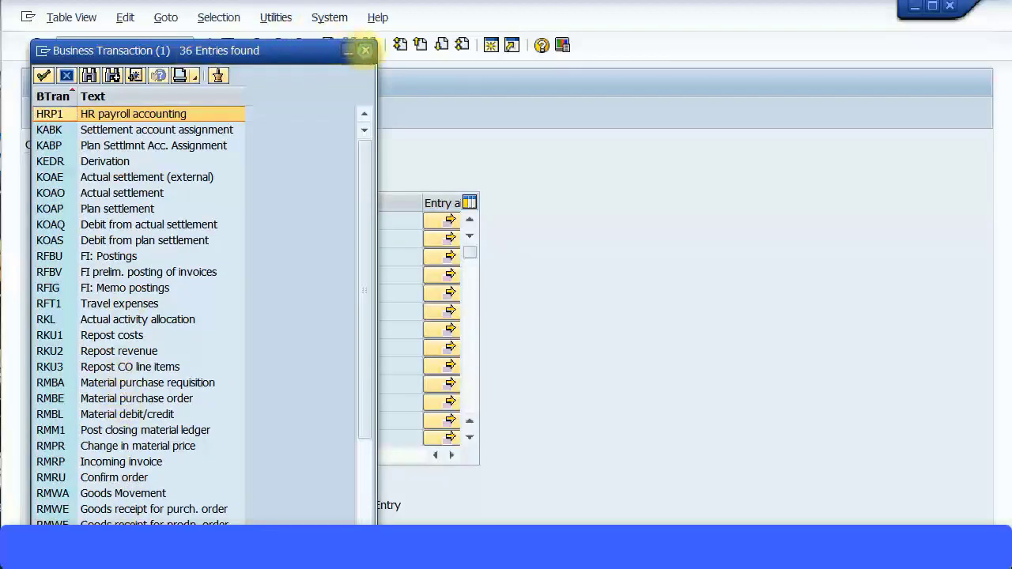
pyautogui.click(365, 49)
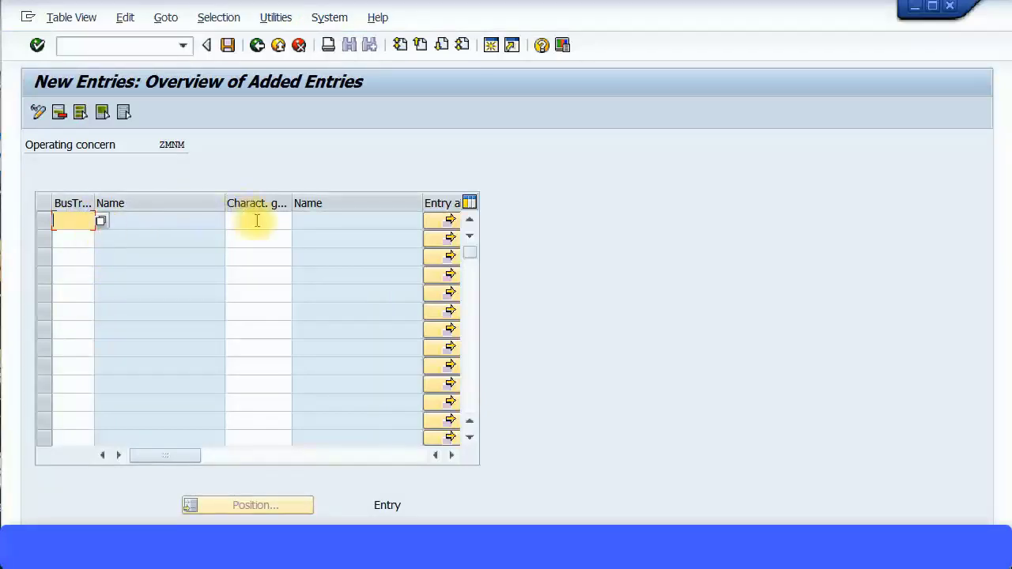
# - Leave to the IMG and run Assign Characteristic Groups for Line Item Screens
pyautogui.click(256, 46)
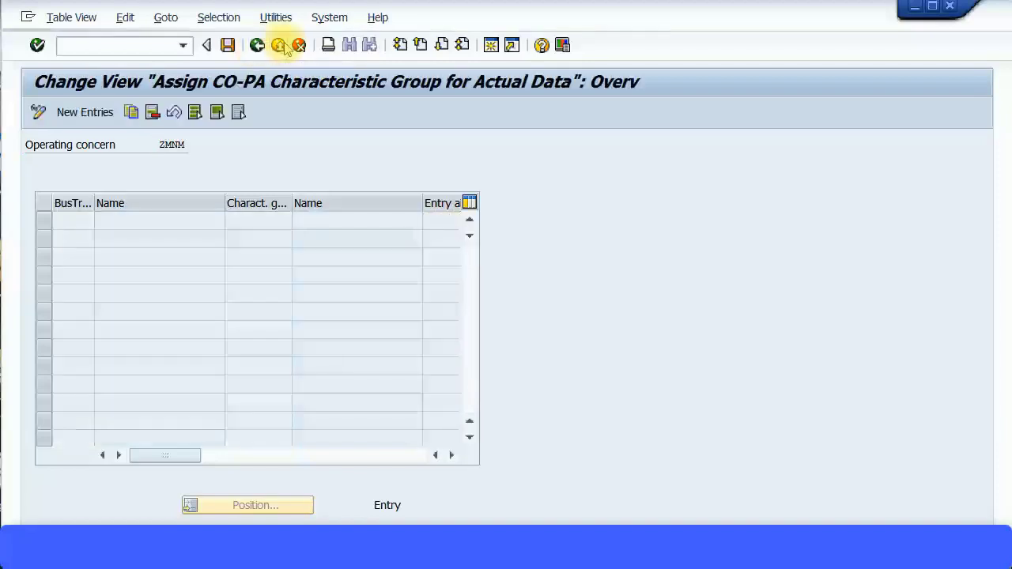
pyautogui.click(278, 45)
pyautogui.click(165, 458)
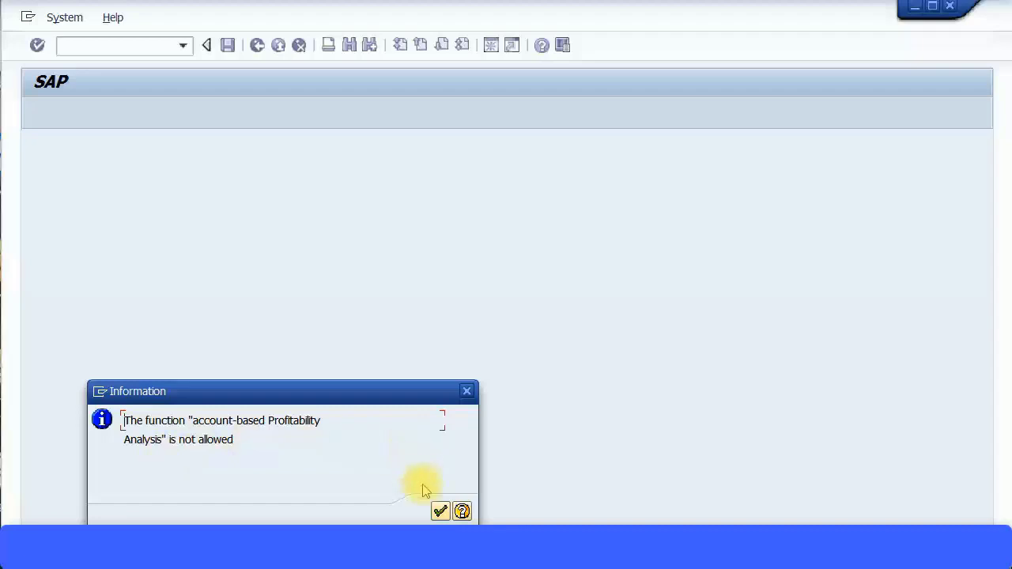
# - Dismiss the not-allowed message, reopen the assignment screen activity, and add business transaction RFBU
pyautogui.click(440, 511)
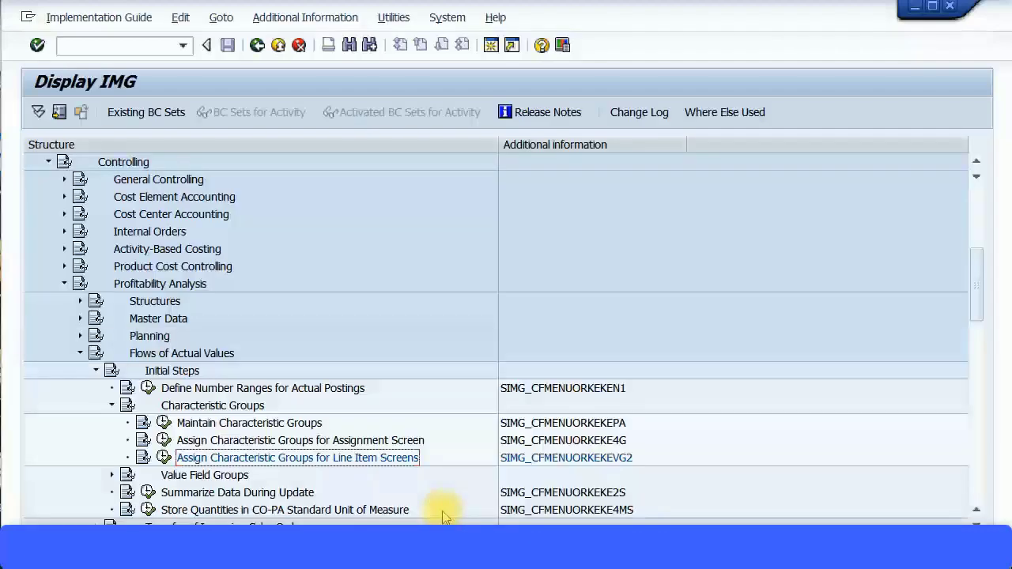
pyautogui.click(167, 435)
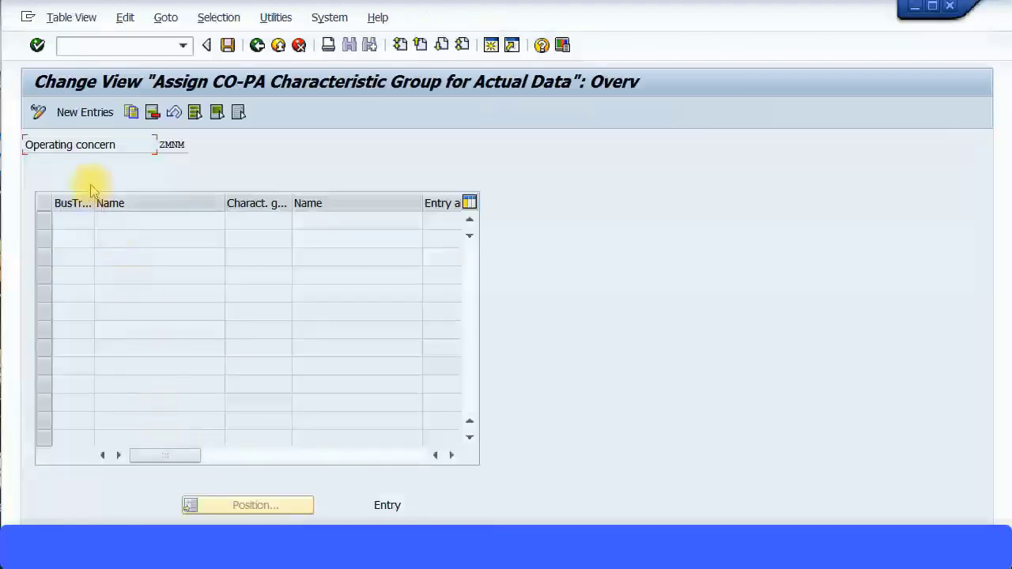
pyautogui.click(76, 116)
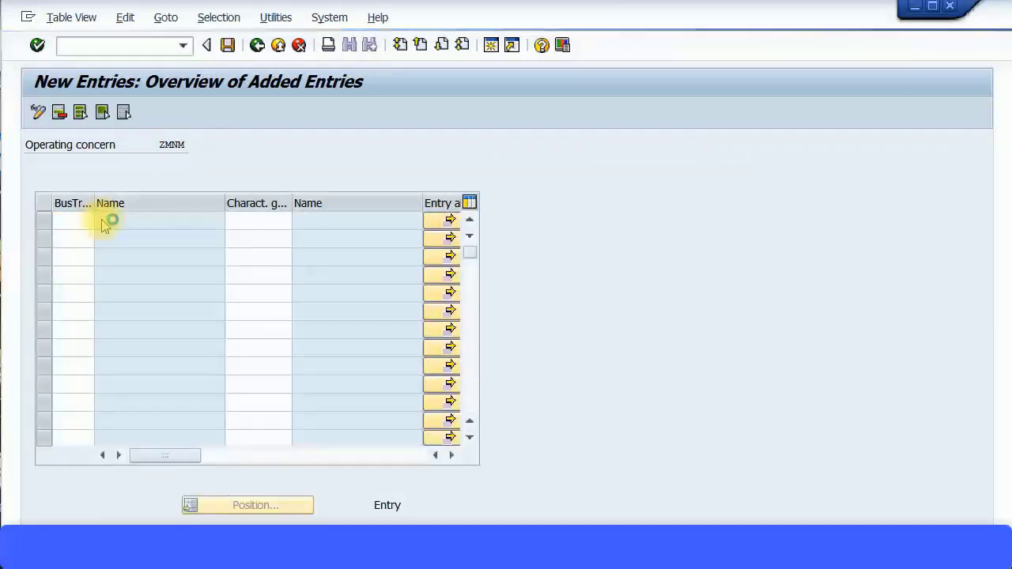
pyautogui.press('F4')
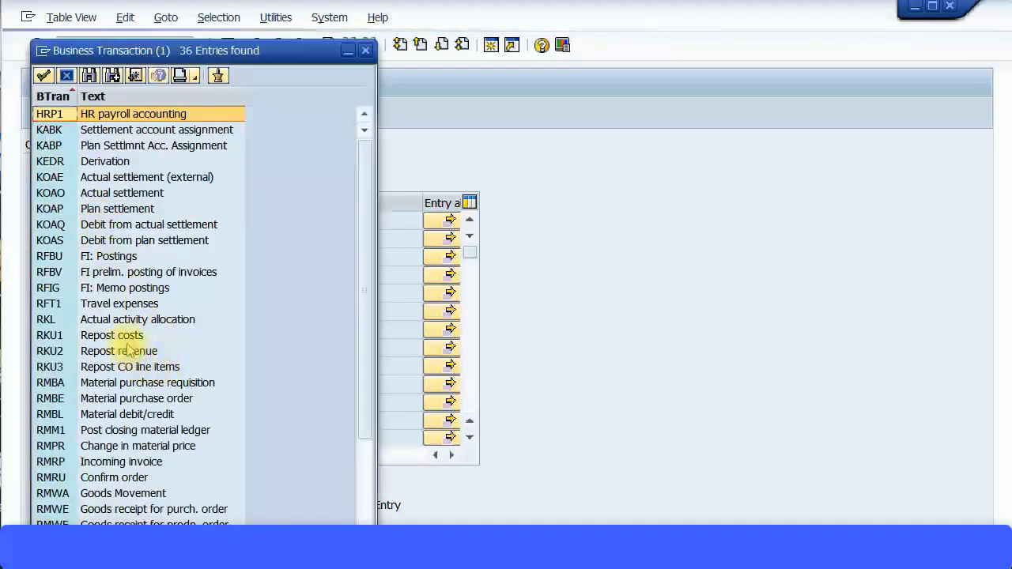
pyautogui.click(131, 255)
pyautogui.doubleClick(130, 255)
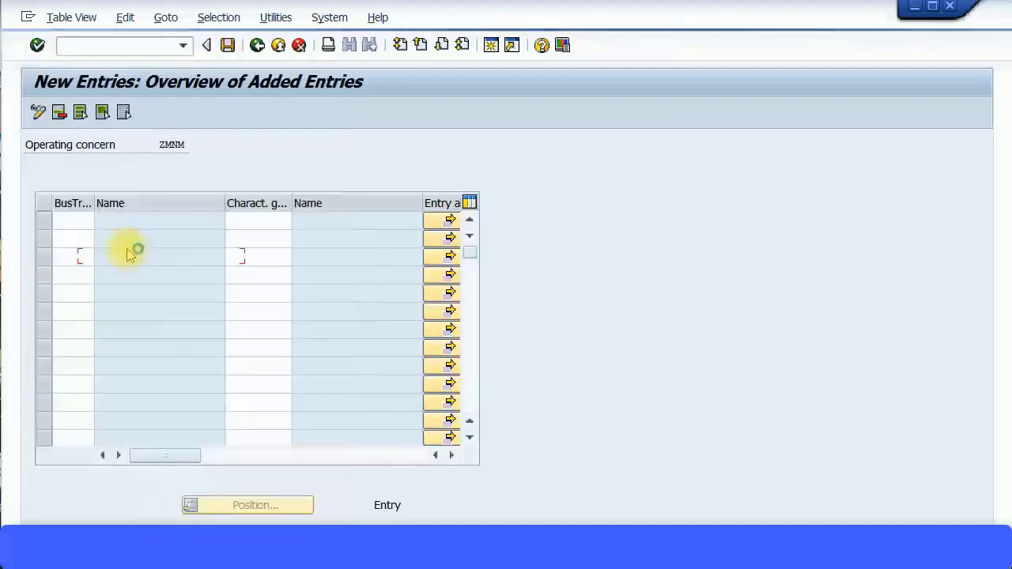
# - Assign characteristic group SCR1 to the RFBU row
pyautogui.click(250, 224)
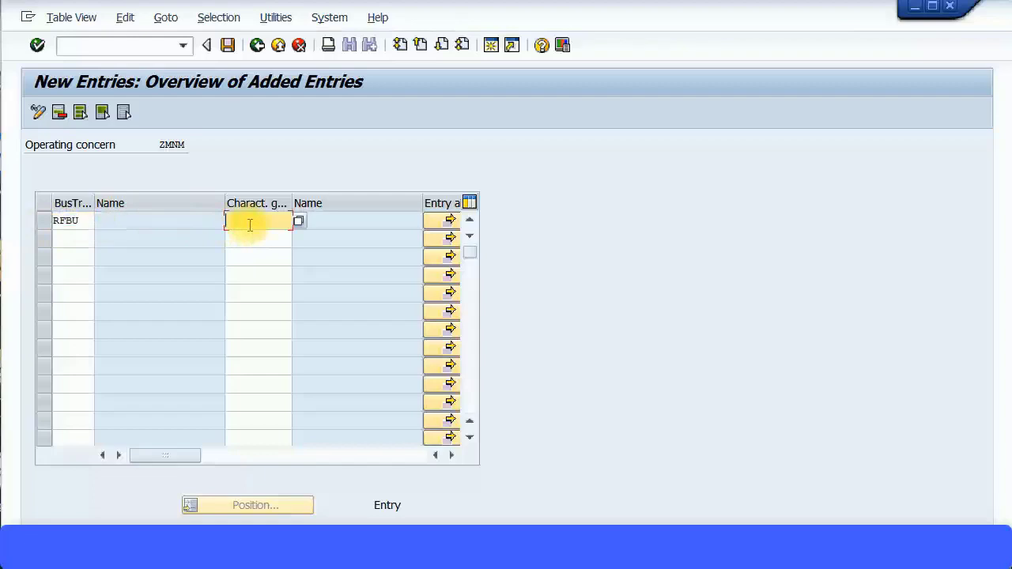
pyautogui.click(299, 222)
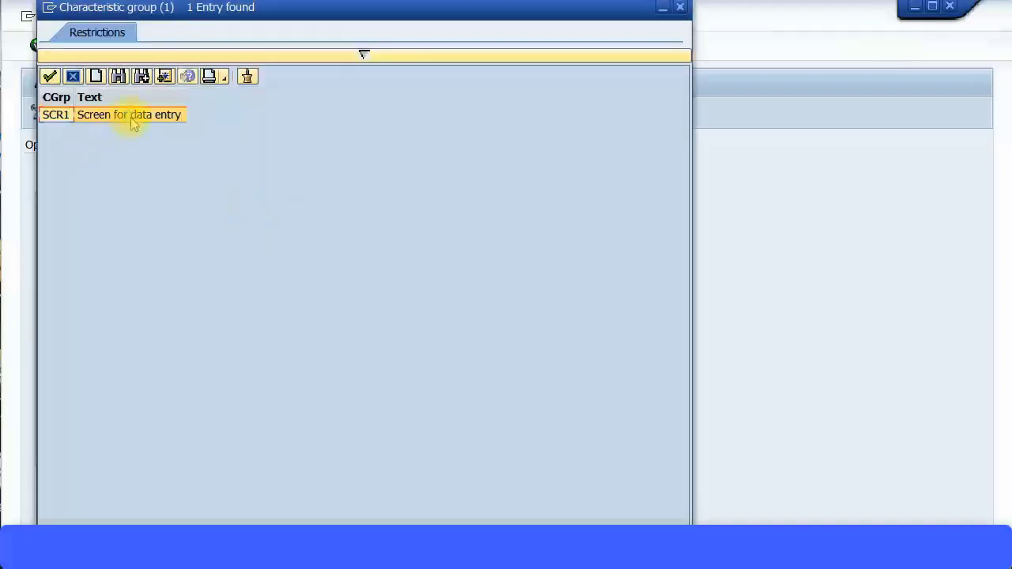
pyautogui.doubleClick(114, 116)
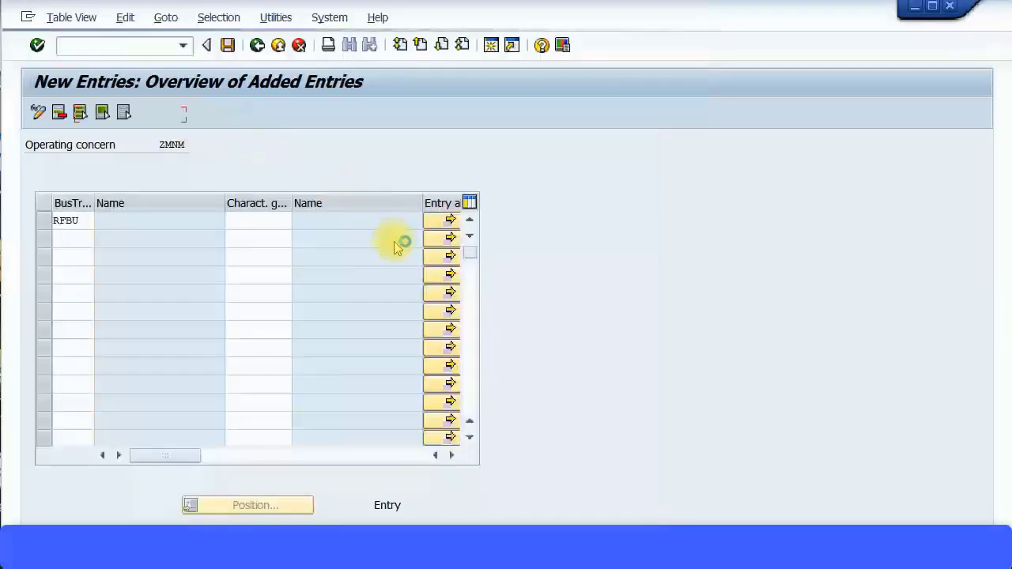
# - Confirm the profitability segment entry aid on the RFBU row so it shows FI: Postings and Screen for data entry
pyautogui.click(451, 220)
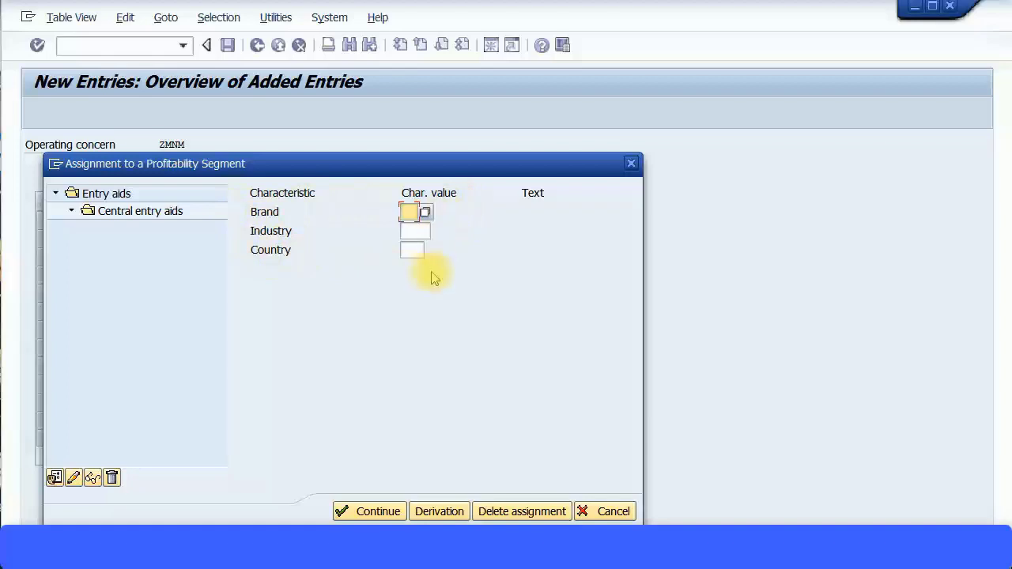
pyautogui.click(379, 512)
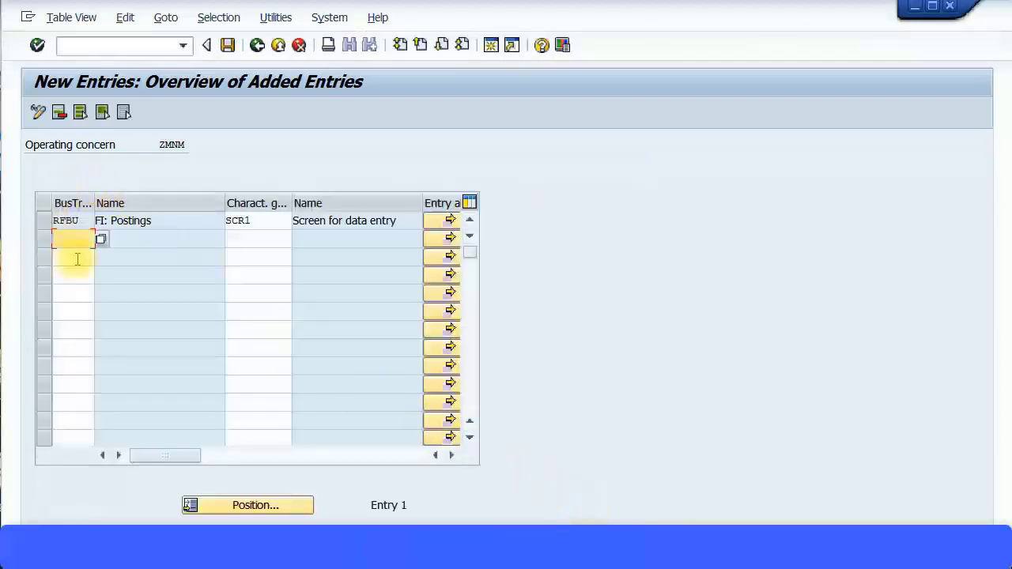